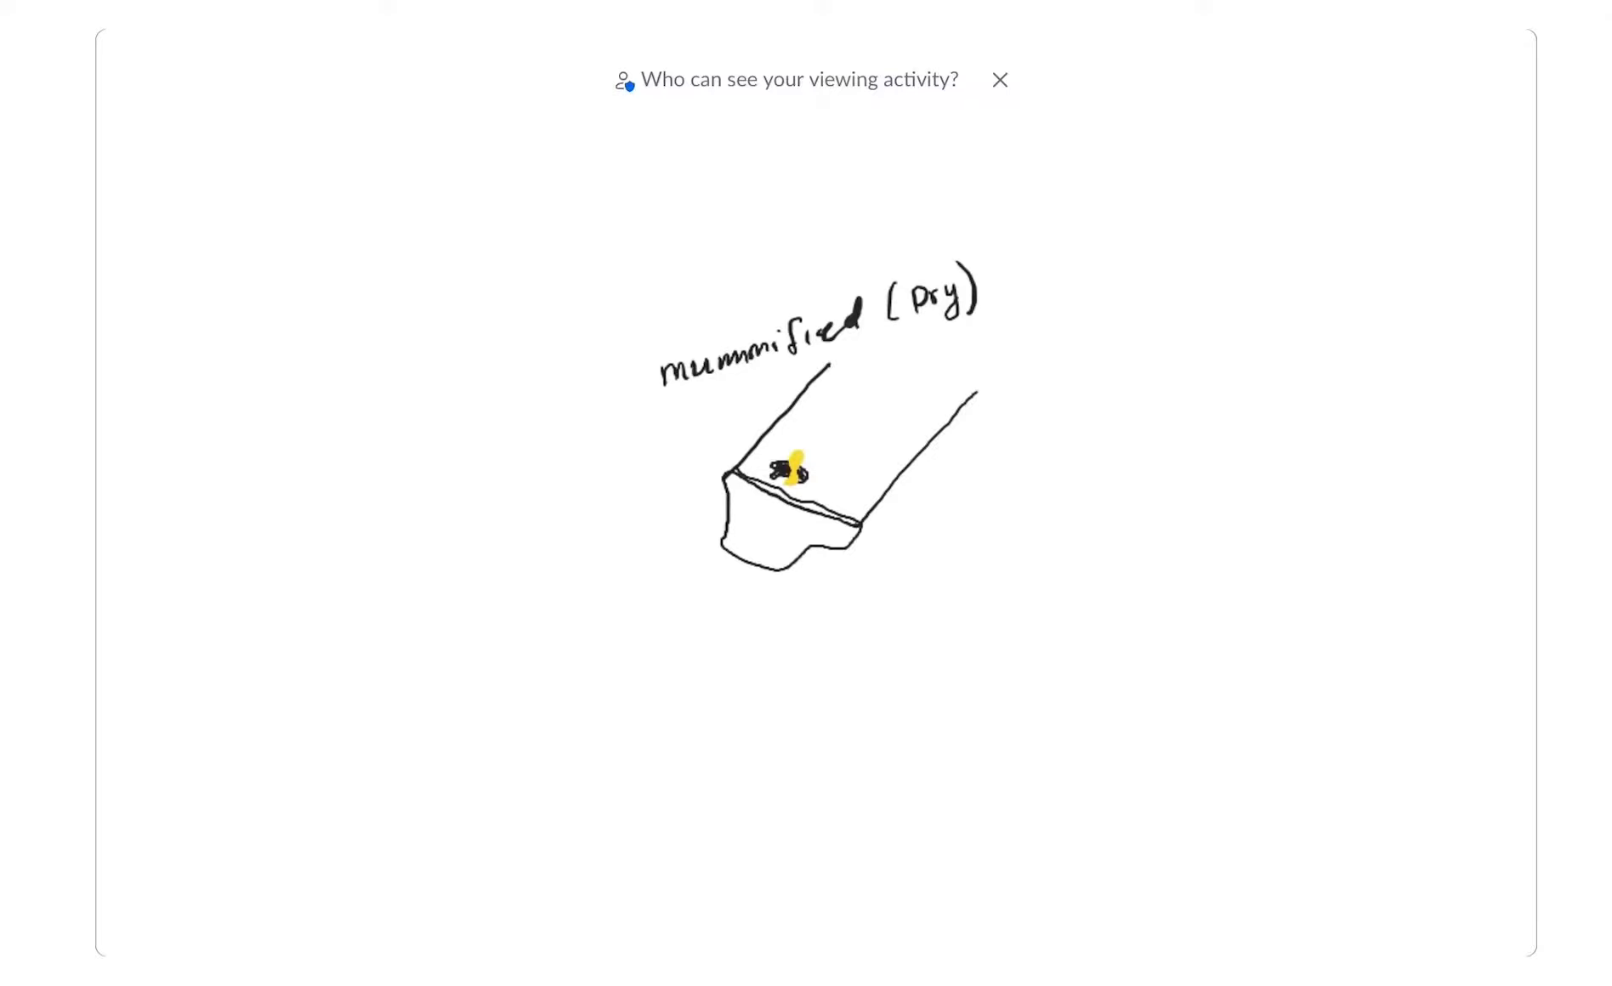
# - Sketch both leg outlines under the diaper and handwrite 'Alcohol' beside 'mummified (Dry)'
pyautogui.moveTo(839, 551); pyautogui.dragTo(804, 654)
pyautogui.moveTo(723, 478); pyautogui.dragTo(638, 594)
pyautogui.moveTo(720, 551); pyautogui.dragTo(690, 614)
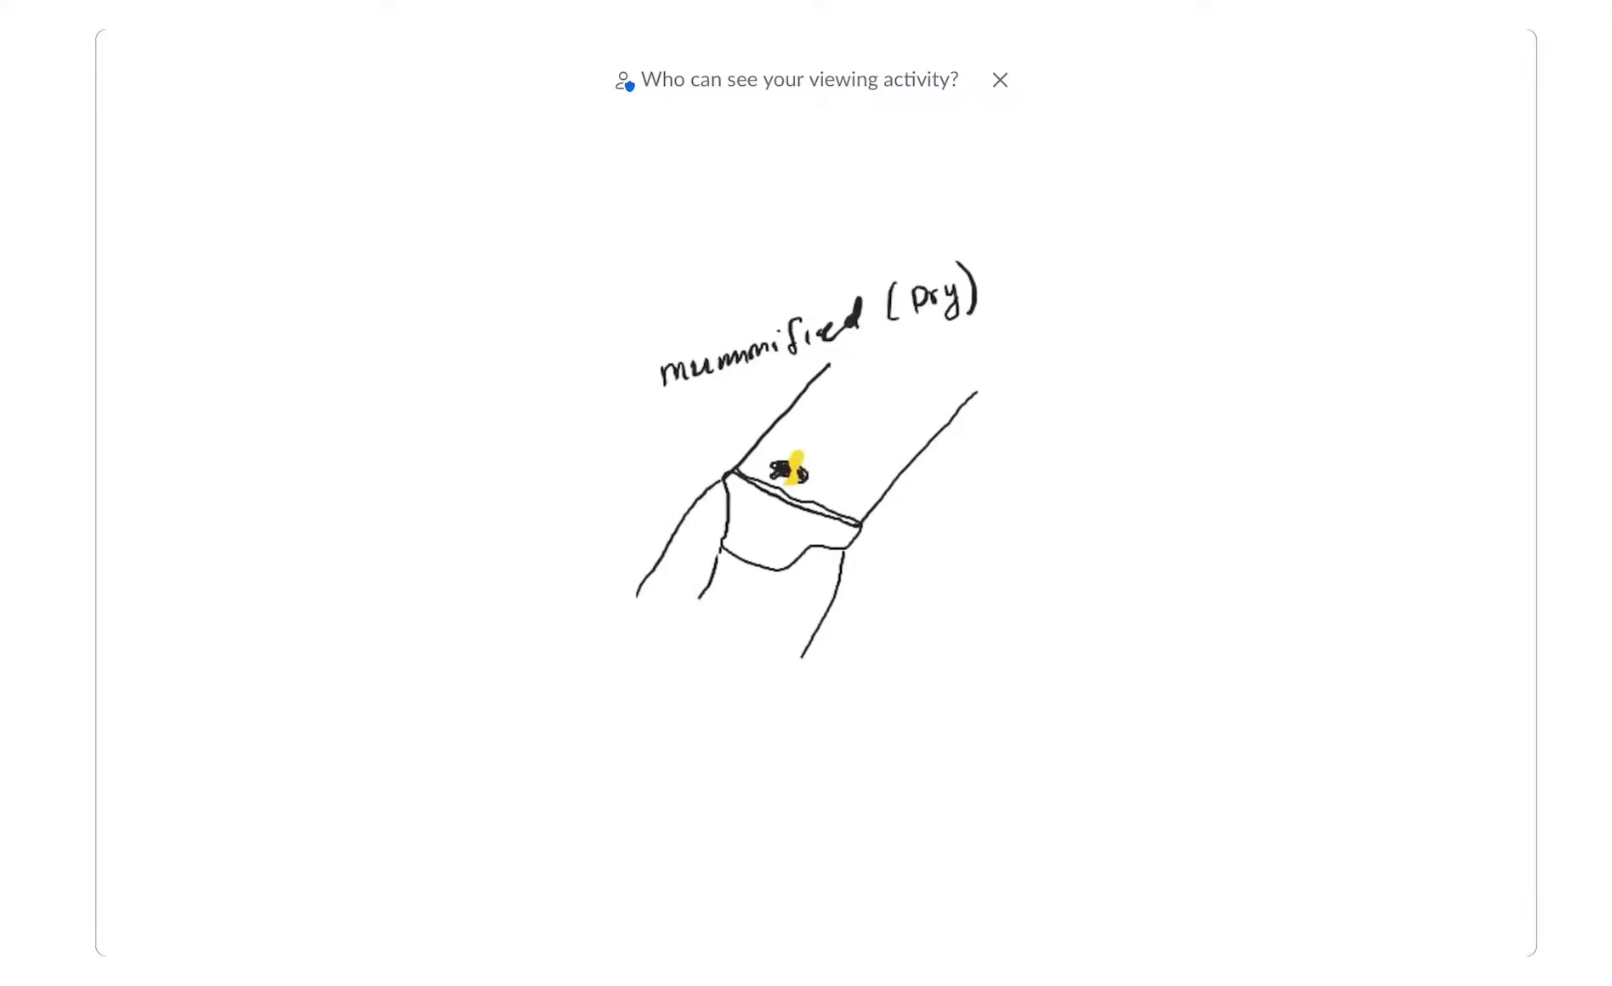
pyautogui.moveTo(772, 574); pyautogui.dragTo(748, 654)
pyautogui.moveTo(1016, 315)
pyautogui.mouseDown()
pyautogui.moveTo(1033, 335)
pyautogui.moveTo(1058, 330)
pyautogui.mouseUp()
pyautogui.moveTo(1060, 307)
pyautogui.mouseDown()
pyautogui.moveTo(1078, 325)
pyautogui.moveTo(1162, 299)
pyautogui.moveTo(1242, 312)
pyautogui.moveTo(1275, 297)
pyautogui.moveTo(1289, 317)
pyautogui.mouseUp()
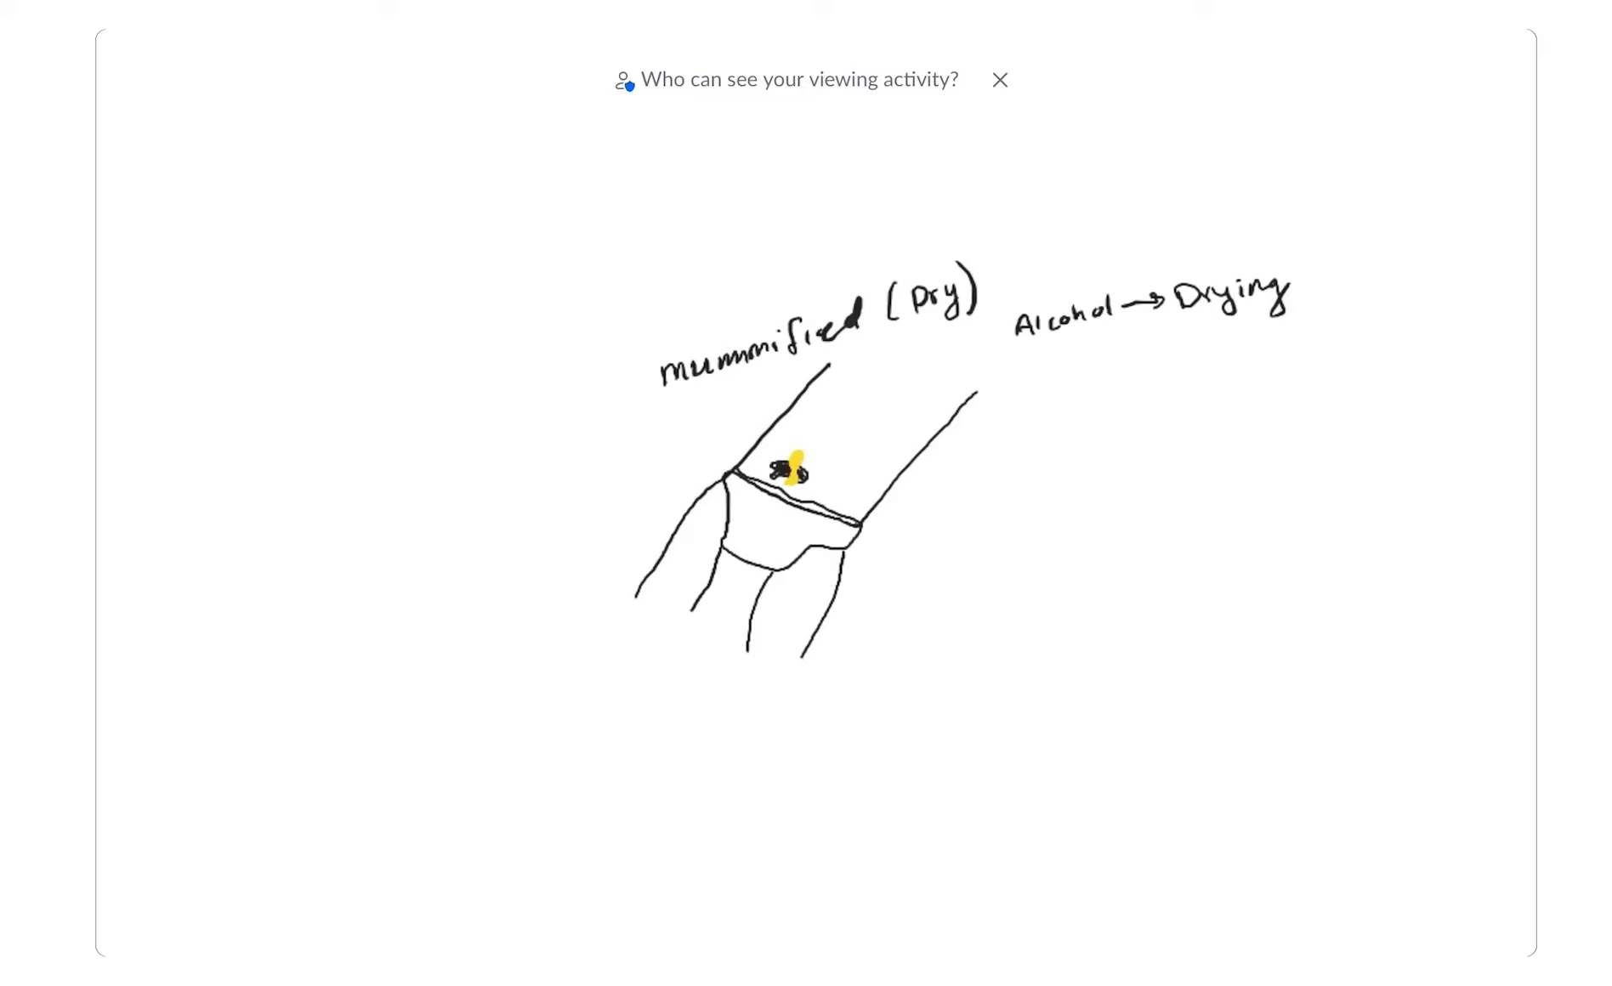
# - Draw a pen rectangle around '(Dry)' in the label
pyautogui.moveTo(889, 330)
pyautogui.mouseDown()
pyautogui.moveTo(950, 322)
pyautogui.moveTo(982, 241)
pyautogui.moveTo(869, 327)
pyautogui.moveTo(932, 251)
pyautogui.mouseUp()
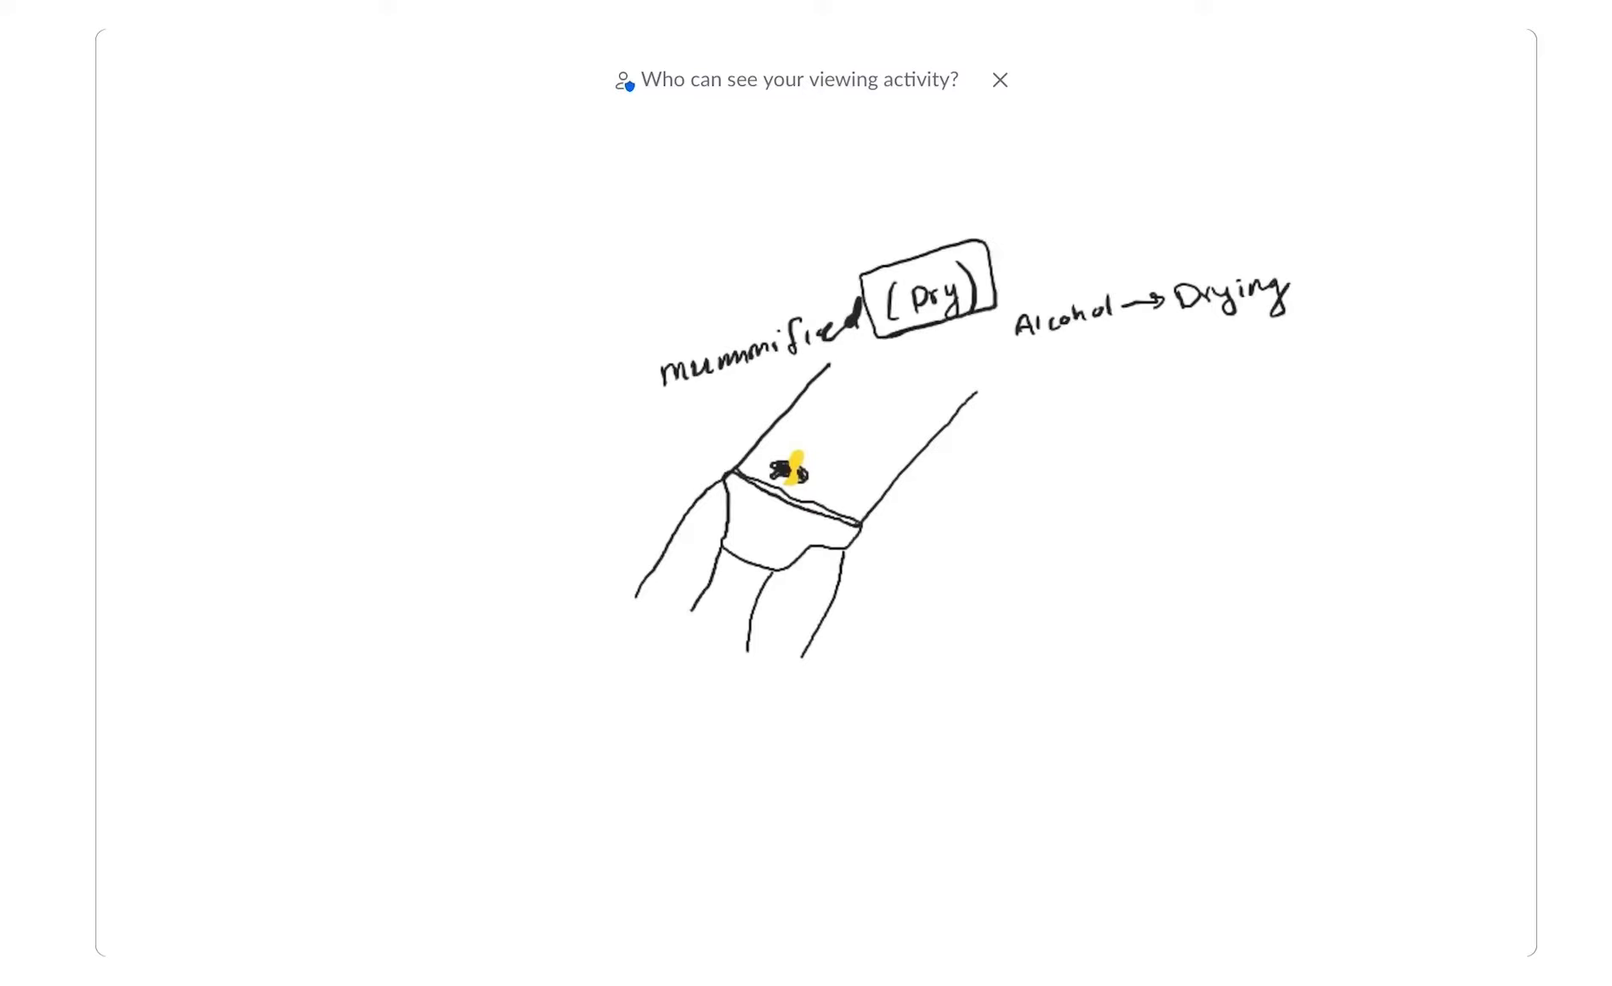